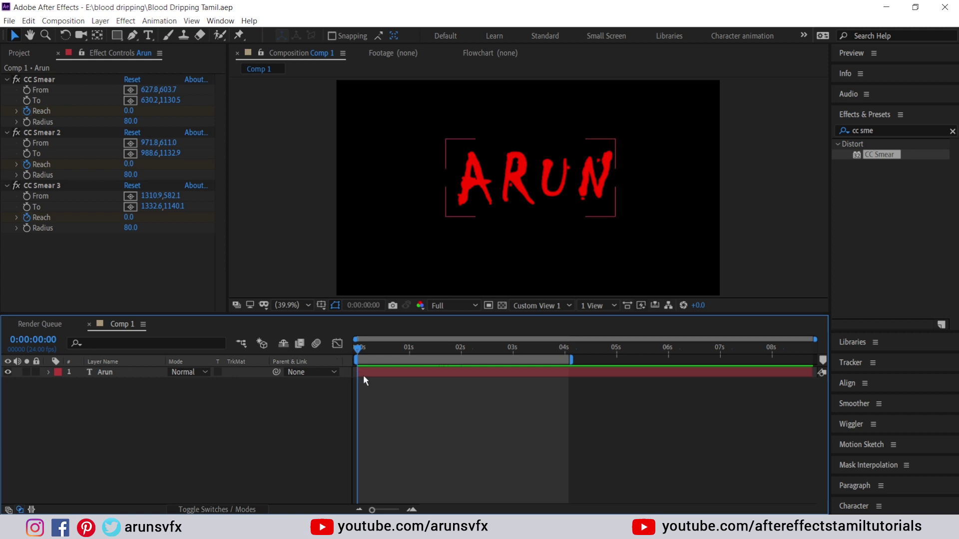
Start a new project with an HDTV 1080 24 fps composition named Comp 1.
key(space)
click(11, 20)
mouse_move(90, 34)
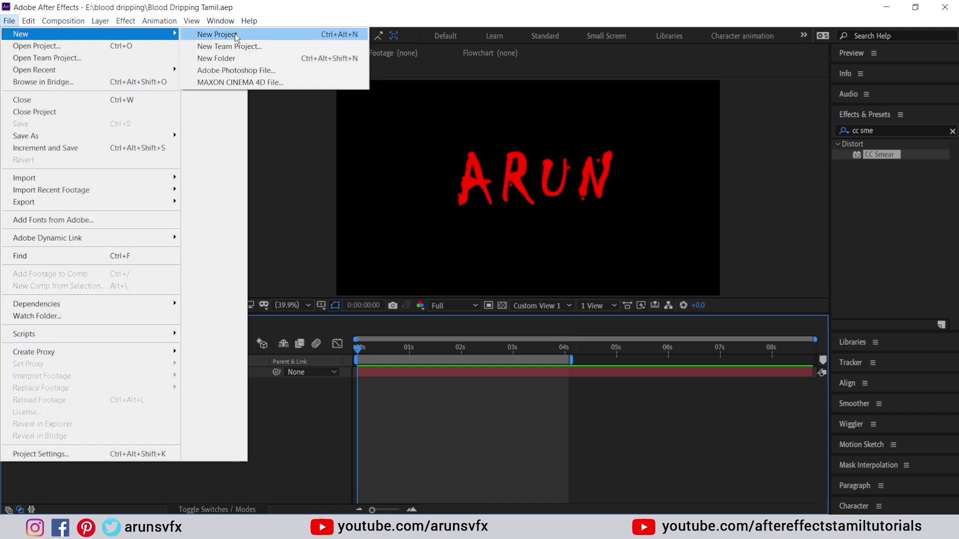
click(236, 37)
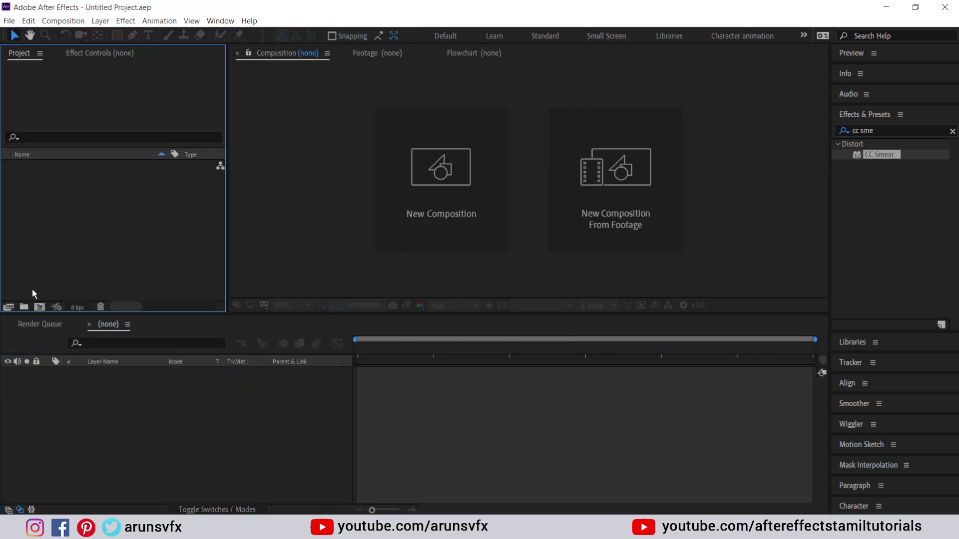
click(39, 307)
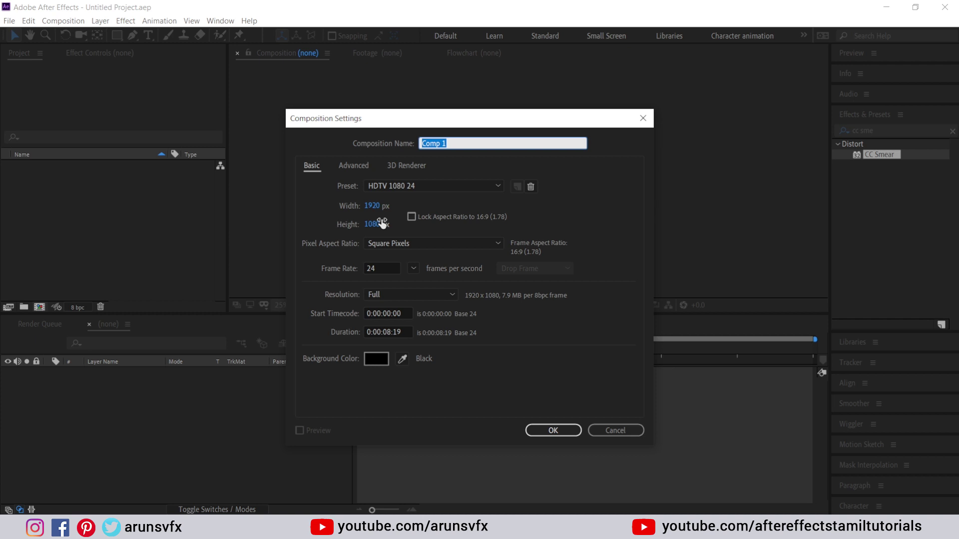
click(555, 431)
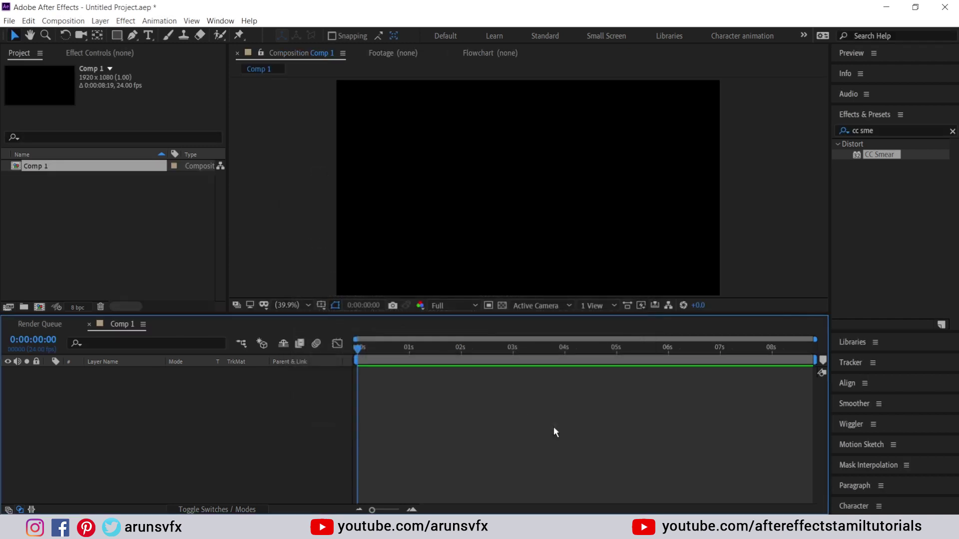
Add a text layer reading 'ARUN' and nudge it slightly lower in the frame.
right_click(130, 404)
mouse_move(199, 281)
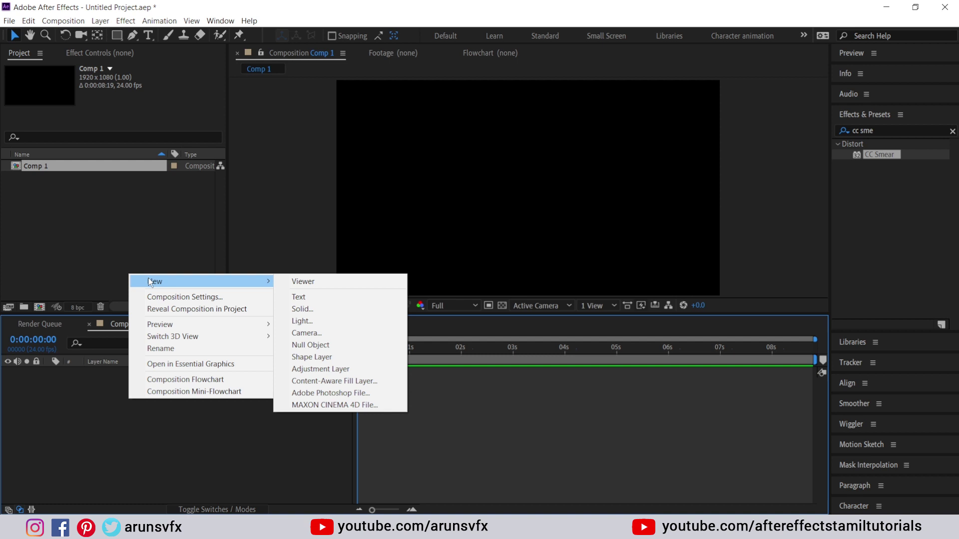
click(300, 296)
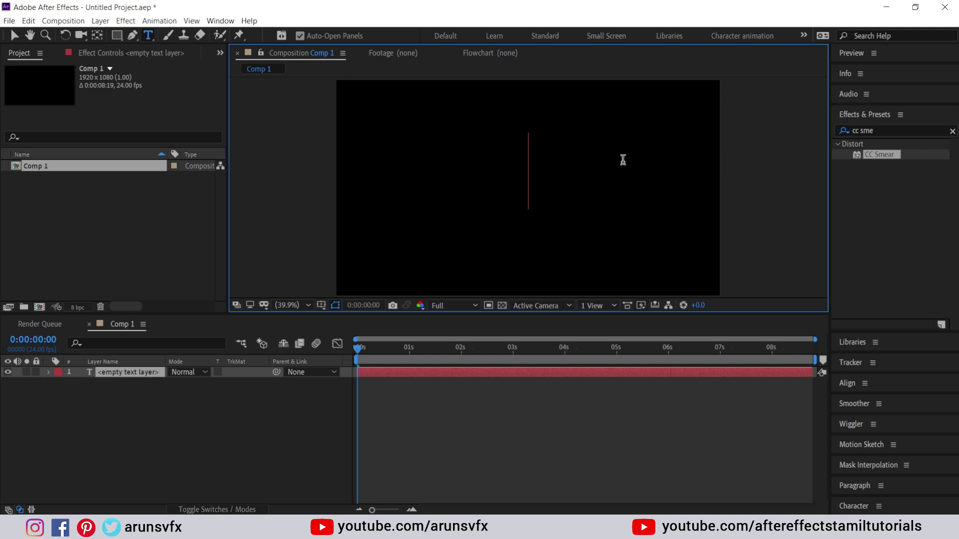
text(A)
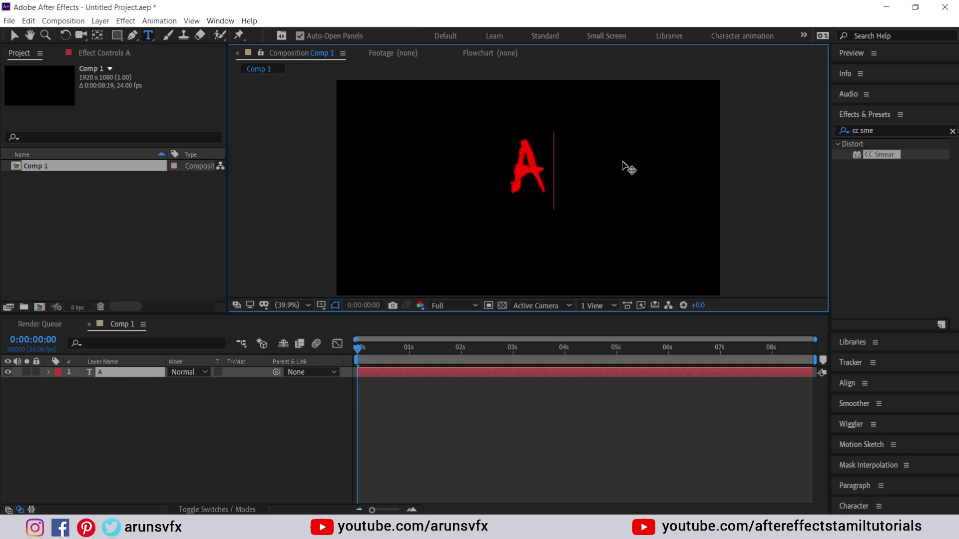
text(RUN)
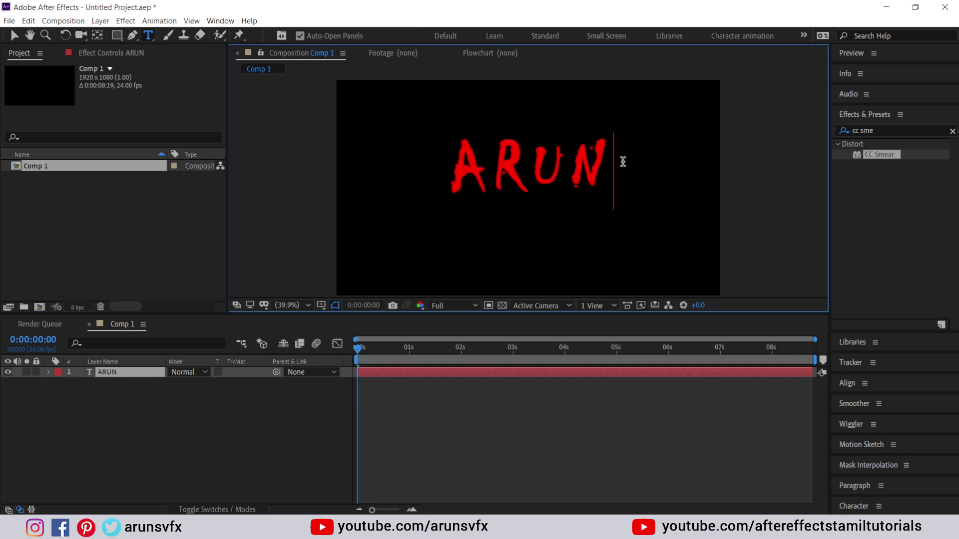
click(15, 34)
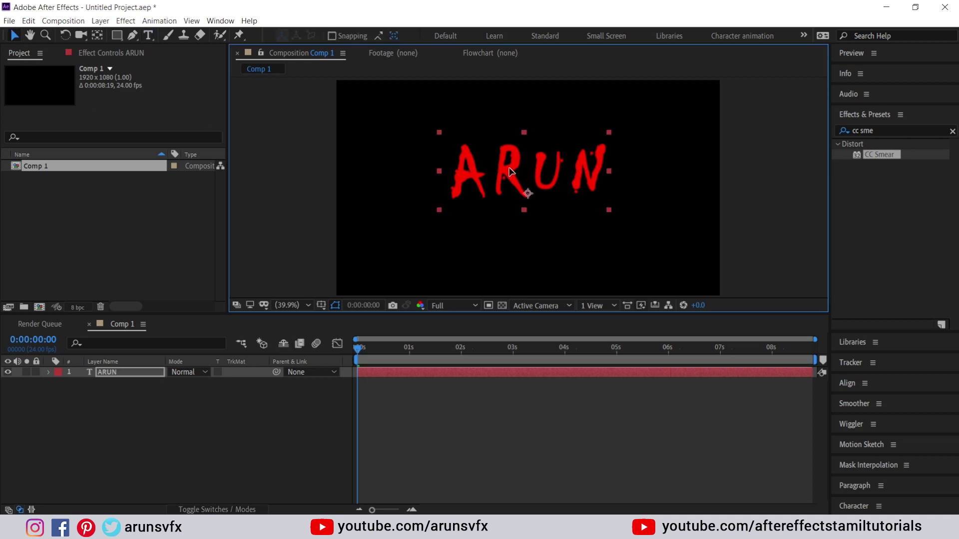
drag(510, 167, 509, 177)
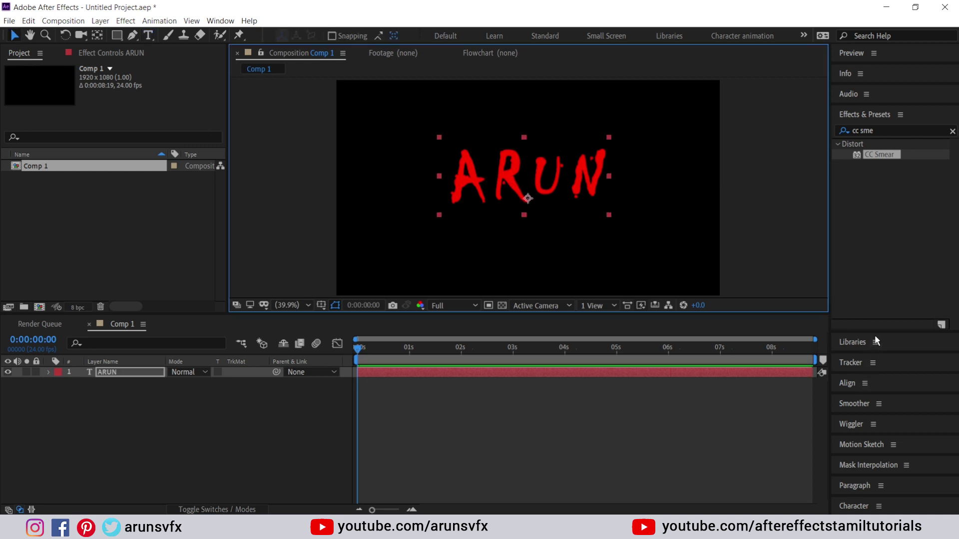
Show the Character panel, select the ARUN layer and bring up the Distort effects.
click(861, 505)
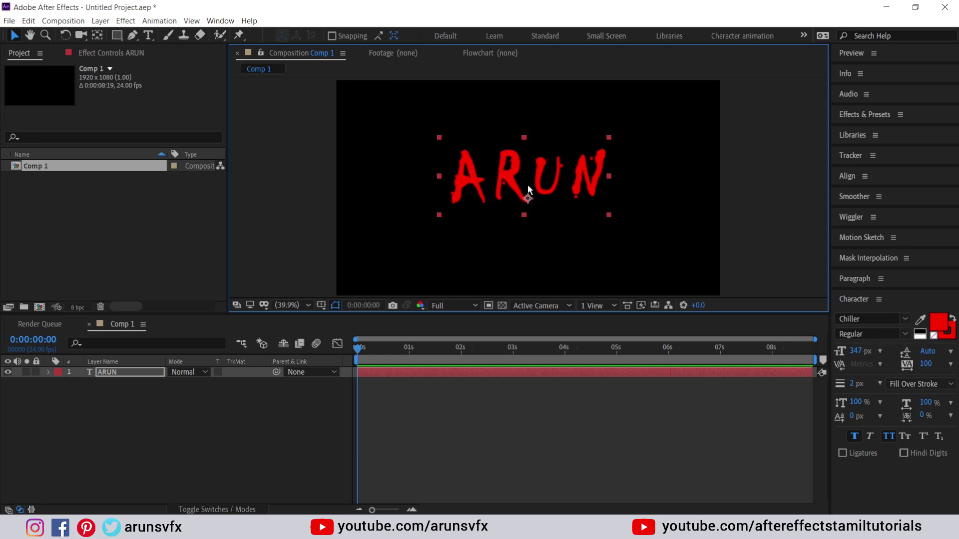
click(121, 371)
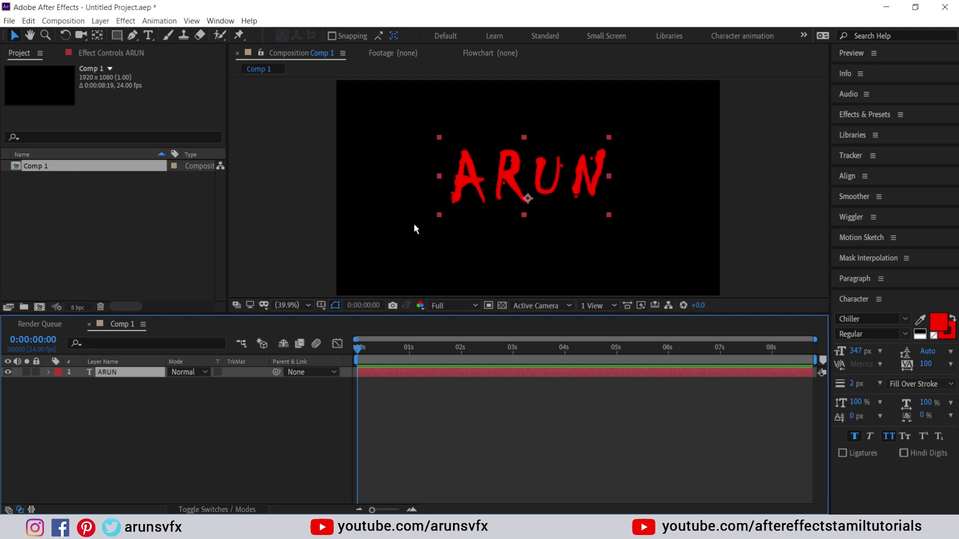
click(126, 21)
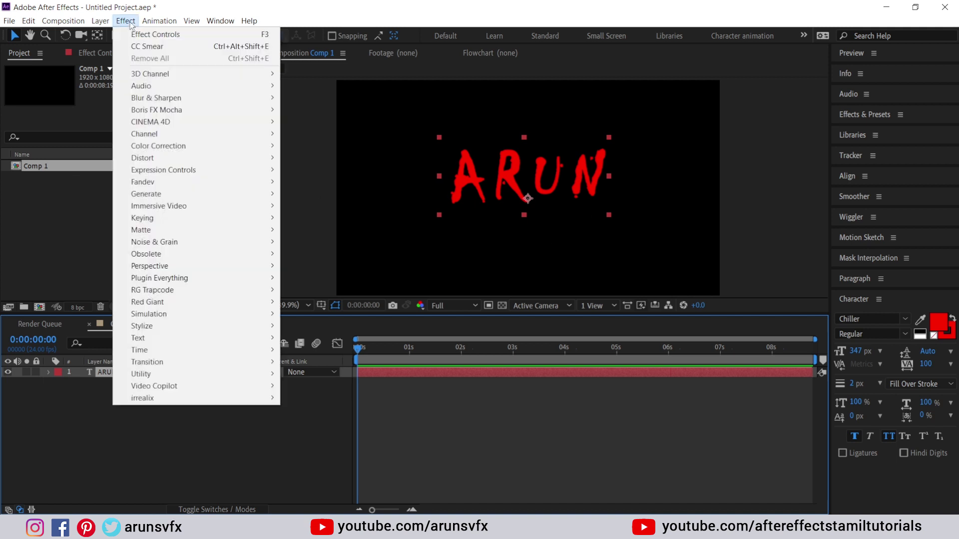
mouse_move(142, 158)
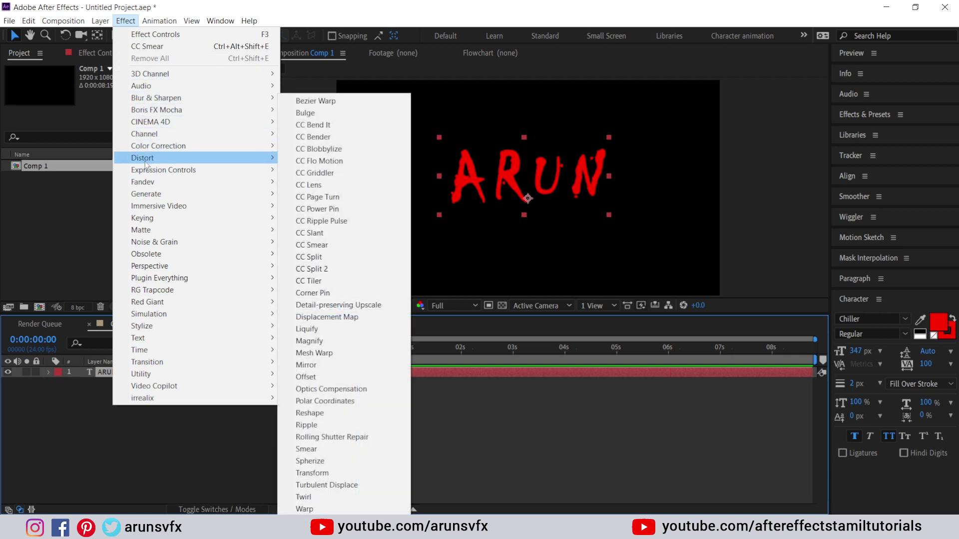
Apply CC Smear to ARUN, with From at the foot of A and To well below it.
click(325, 251)
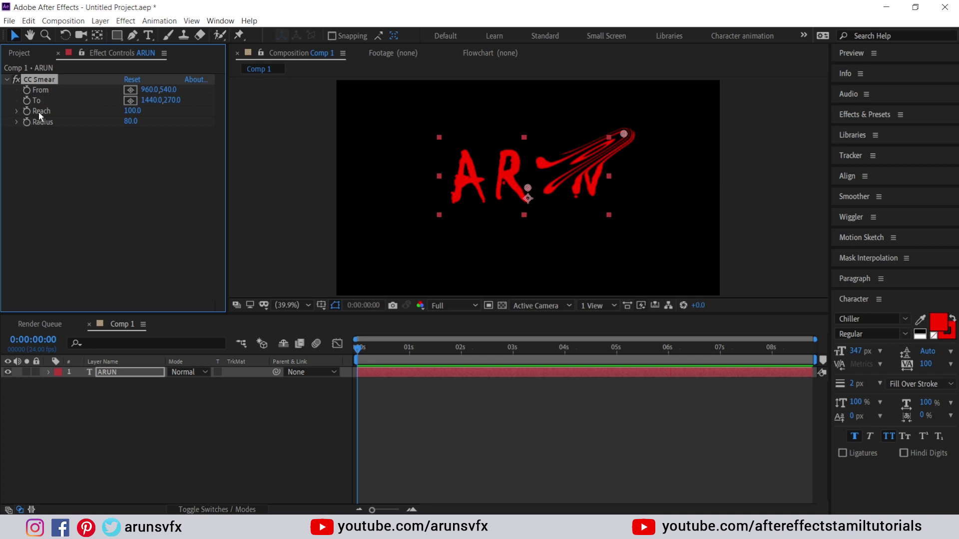
click(131, 91)
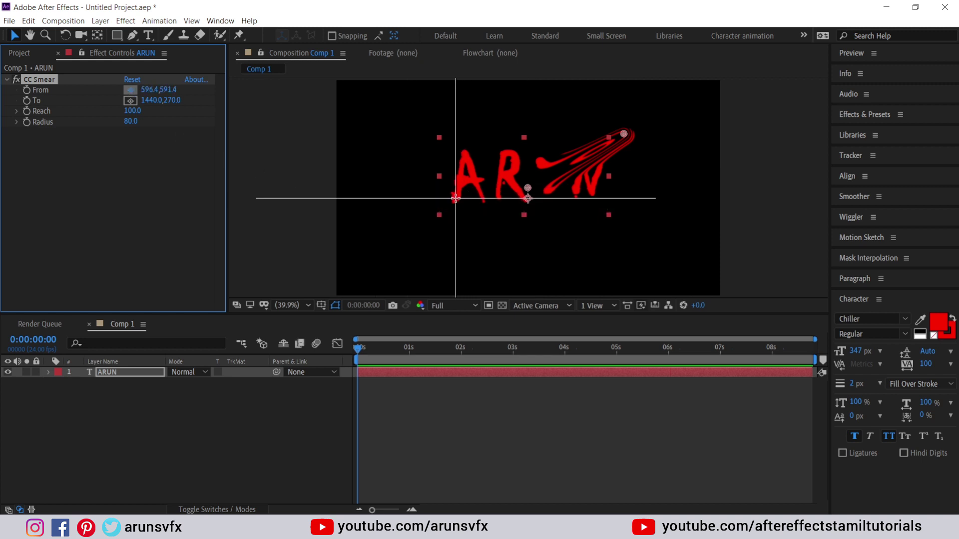
click(456, 198)
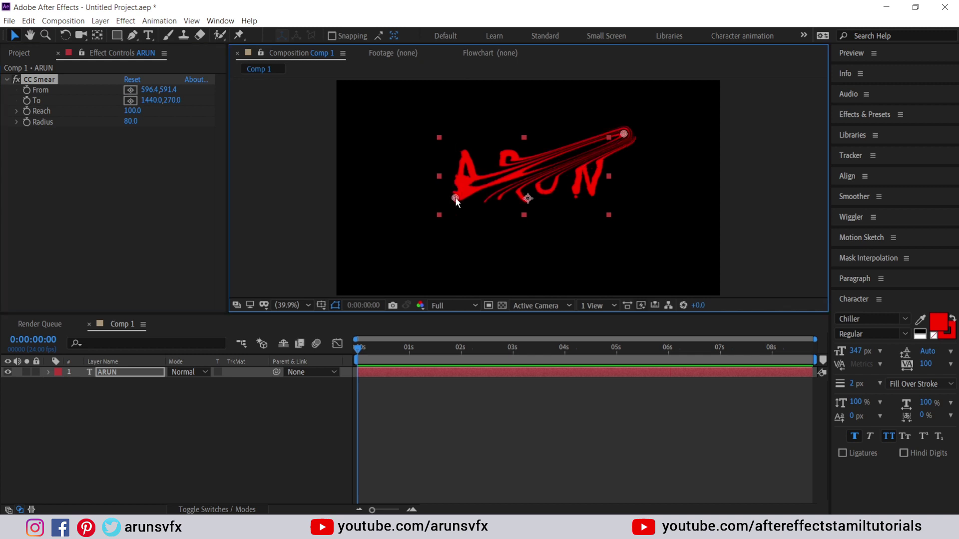
click(129, 100)
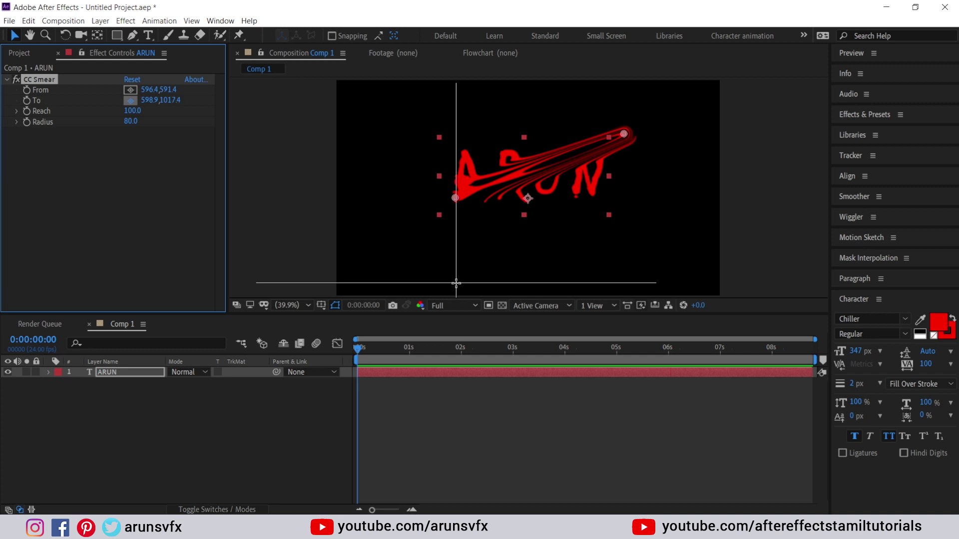
click(456, 284)
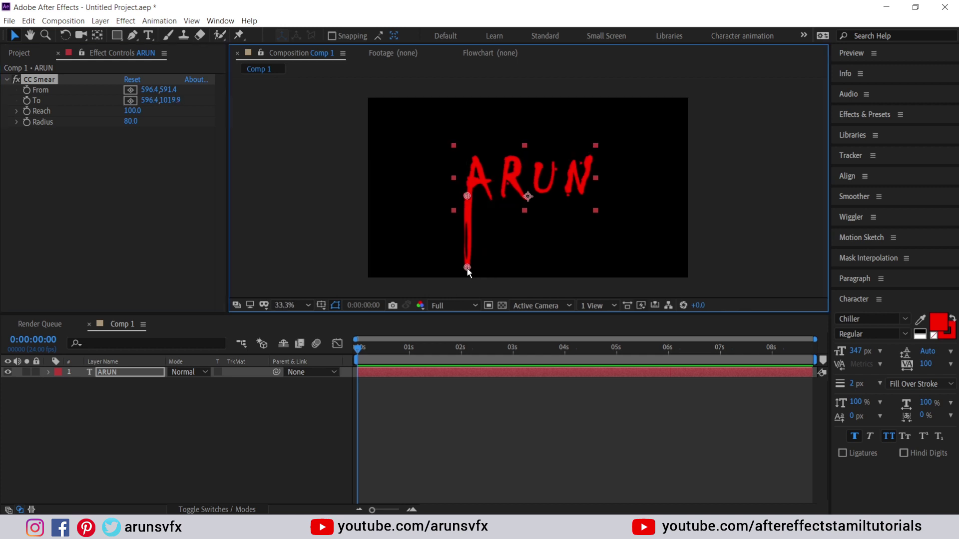
drag(466, 268, 468, 285)
Keyframe CC Smear's Reach and raise its value at the 2-second mark.
drag(360, 348, 359, 348)
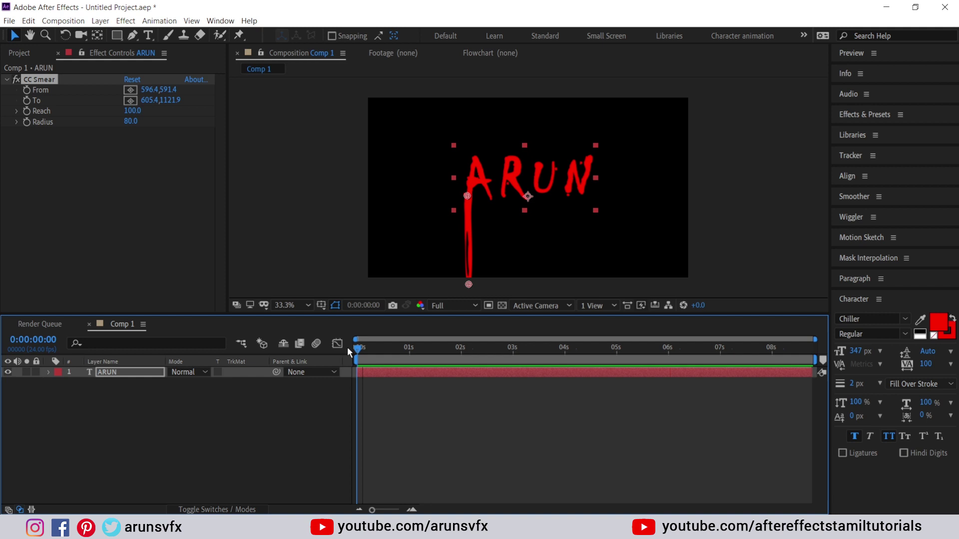
click(27, 111)
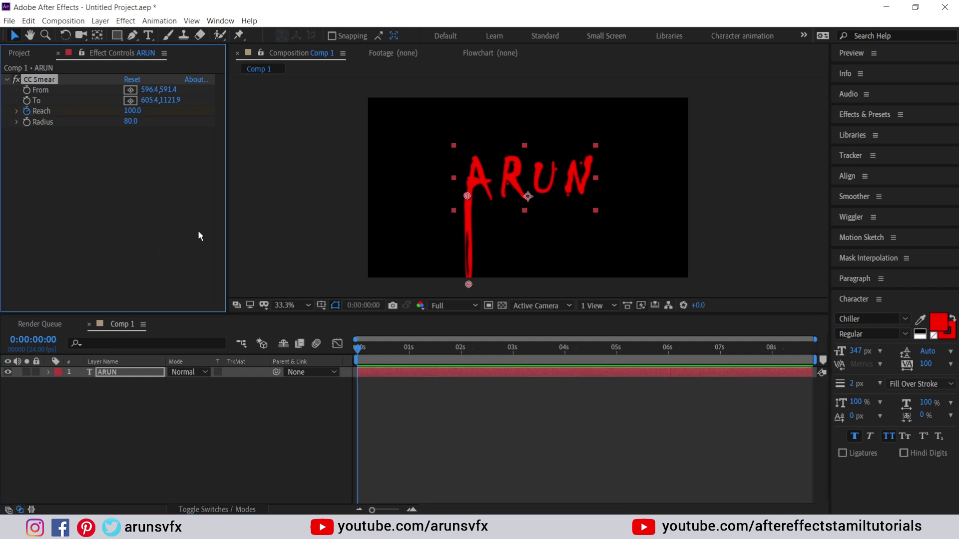
drag(358, 354, 460, 345)
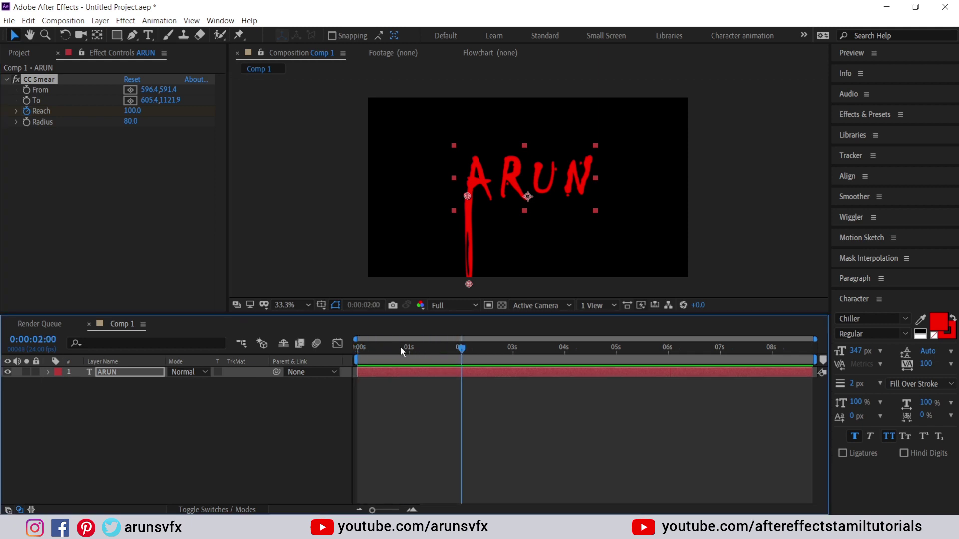
drag(131, 111, 234, 119)
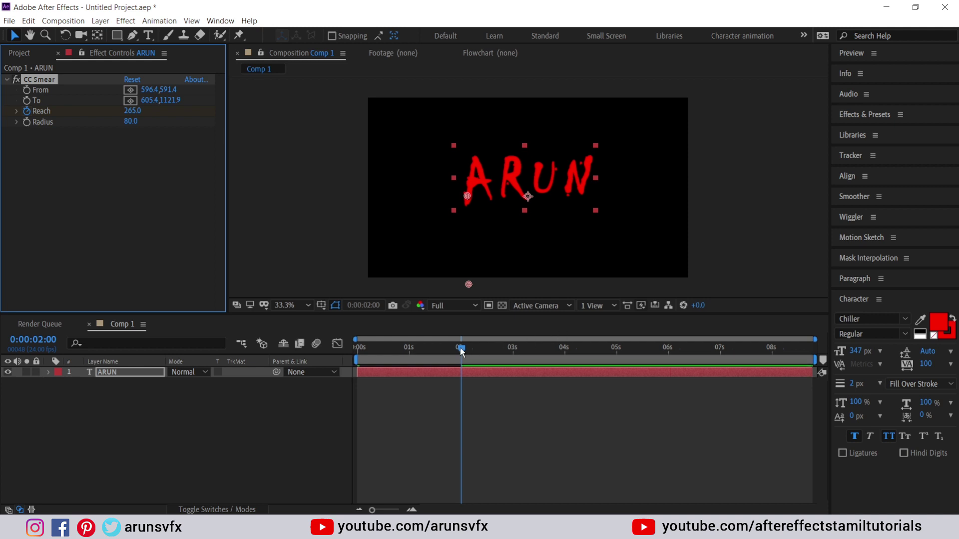
Set Reach to 0 at the start, then preview the drip and check it at 1 second.
drag(461, 352, 341, 346)
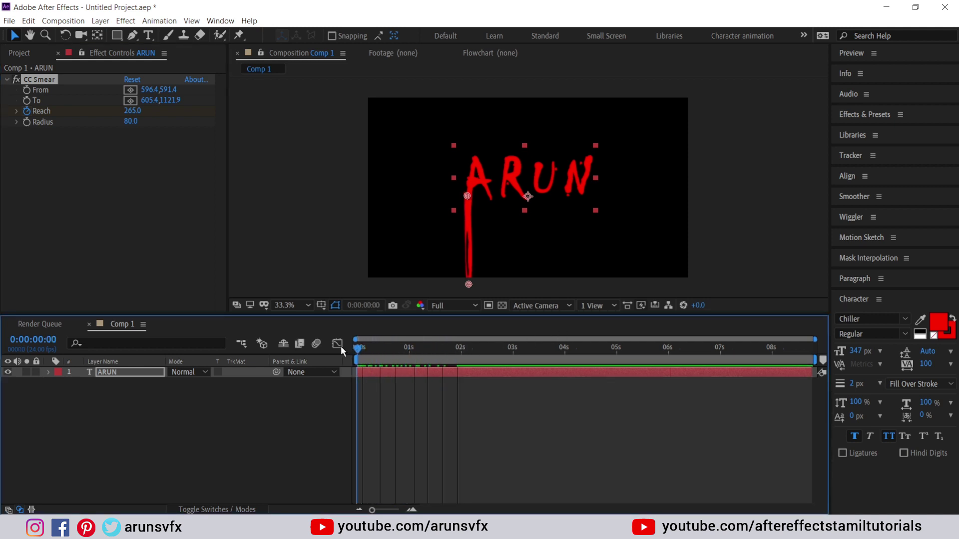
click(131, 111)
text(100.)
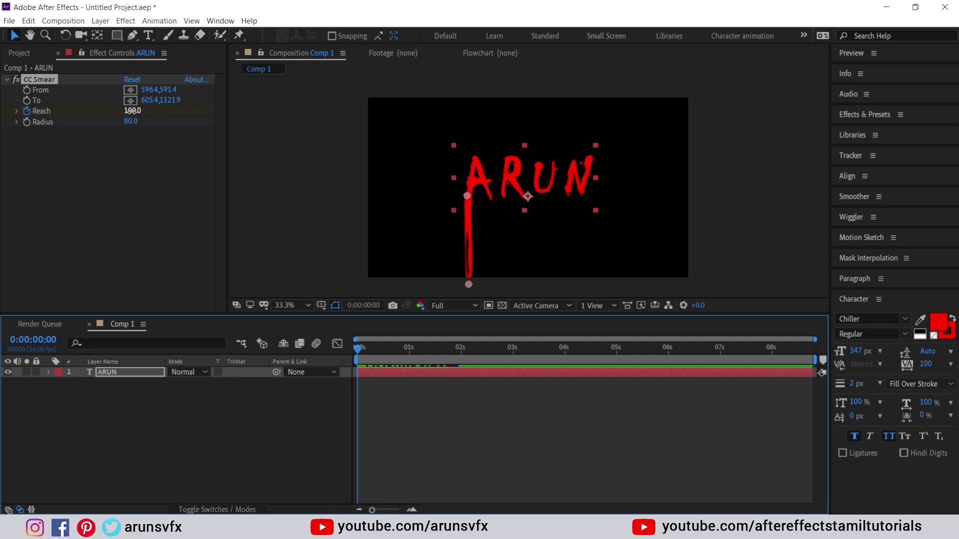
text(0)
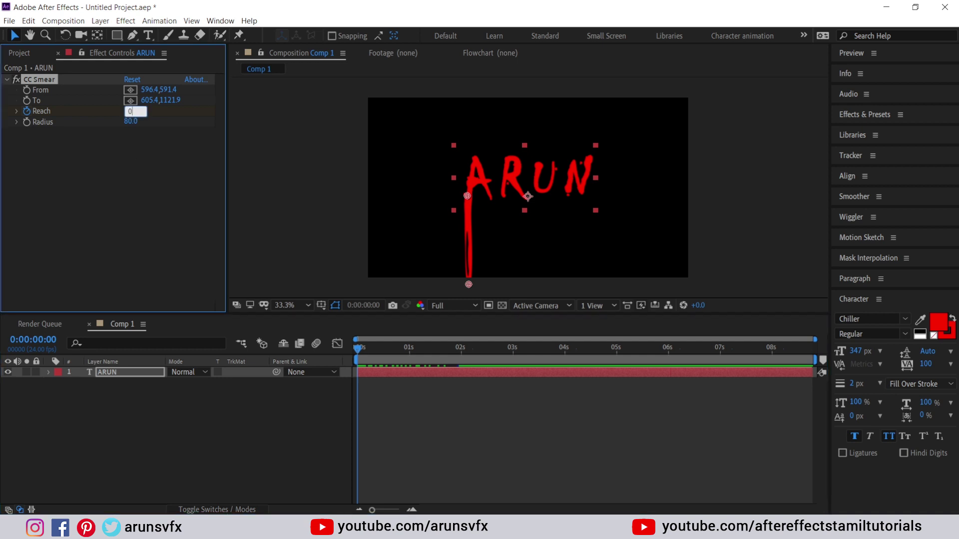
key(Return)
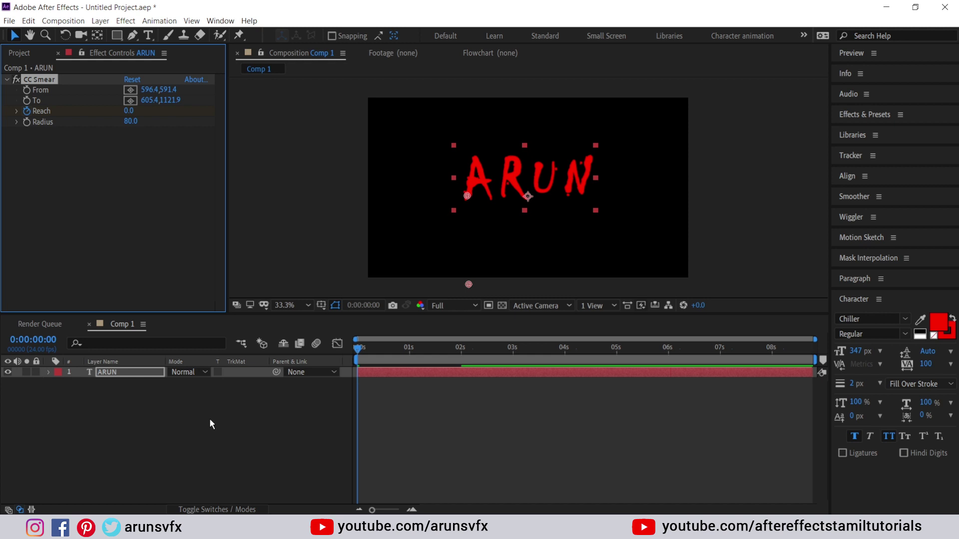
key(space)
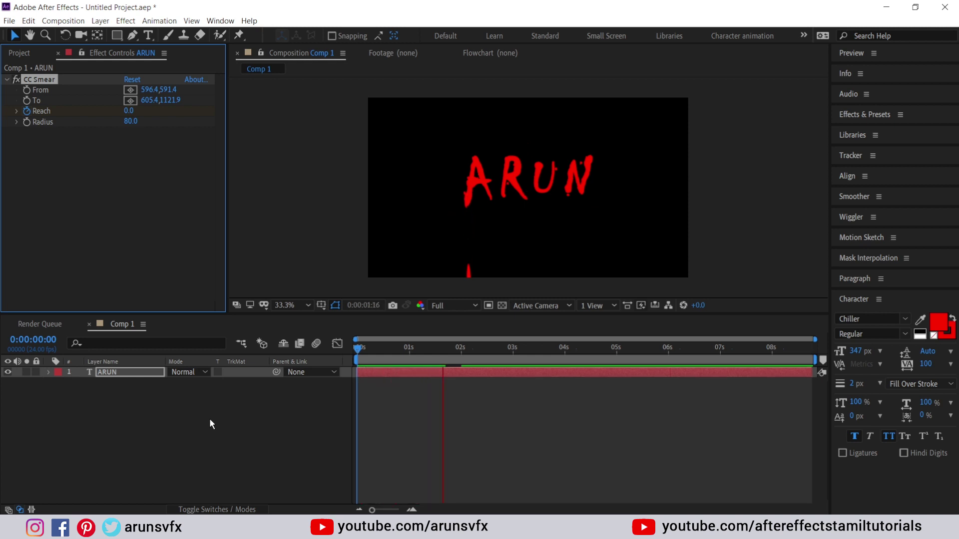
drag(429, 351, 409, 353)
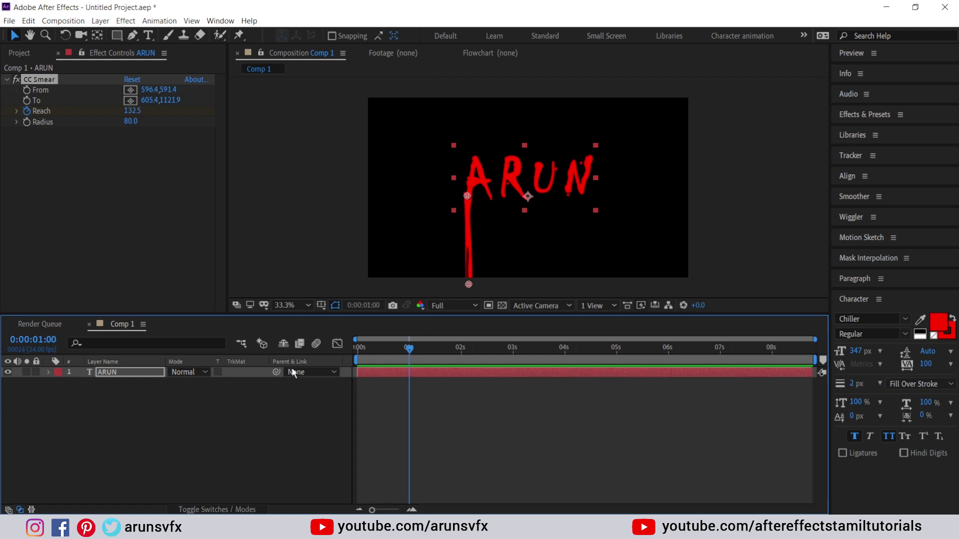
Reveal the ARUN layer's Reach keyframes and apply Easy Ease to both.
click(121, 371)
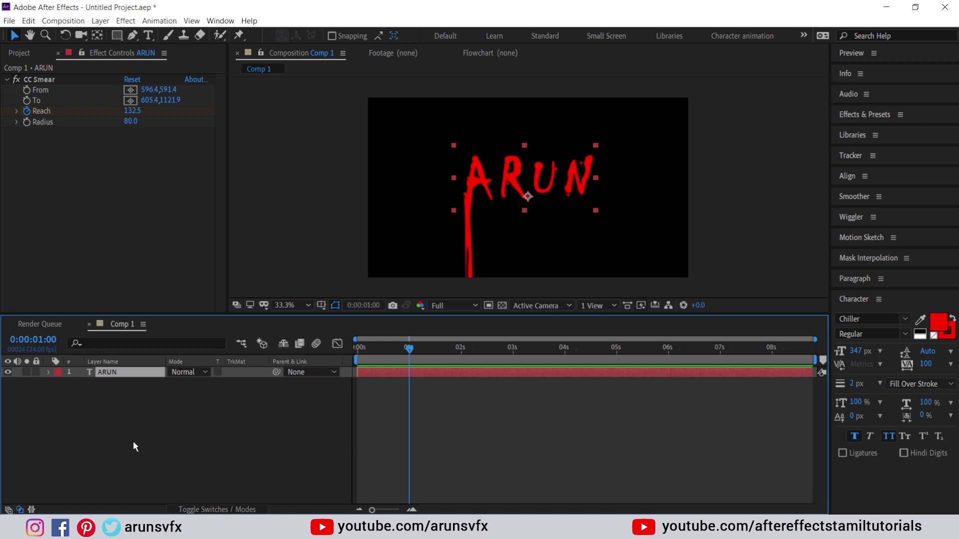
key(u)
drag(502, 386, 354, 405)
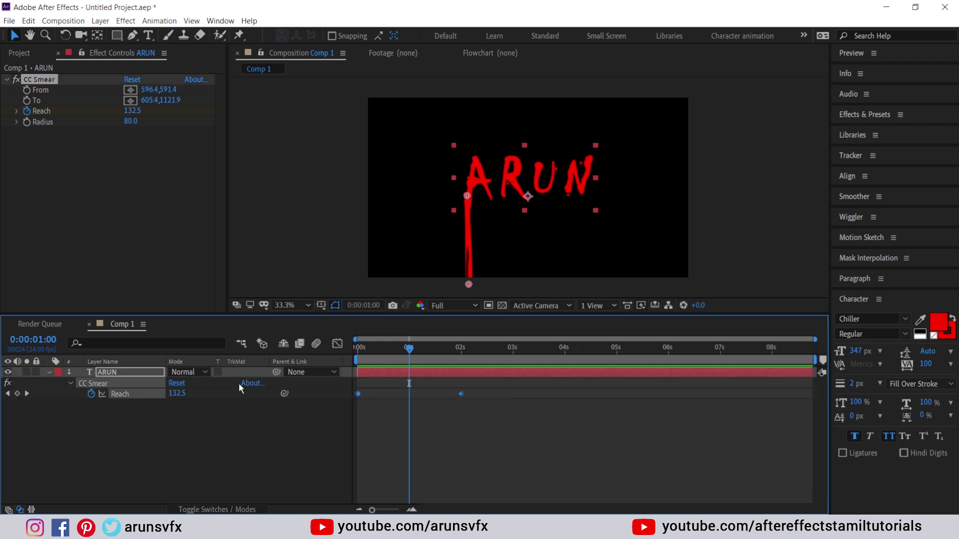
key(F9)
In the Graph Editor, extend the first Reach keyframe's influence to steepen the speed curve.
click(337, 344)
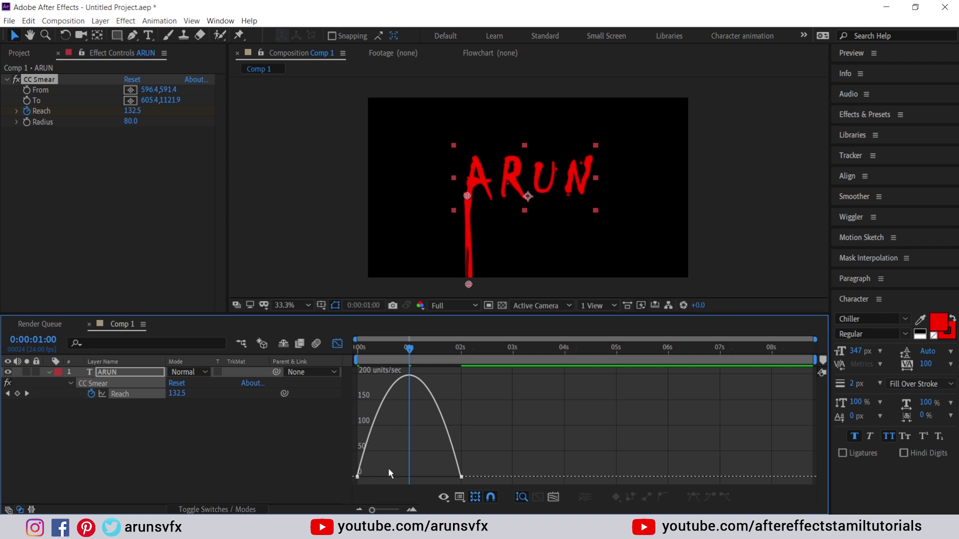
click(359, 478)
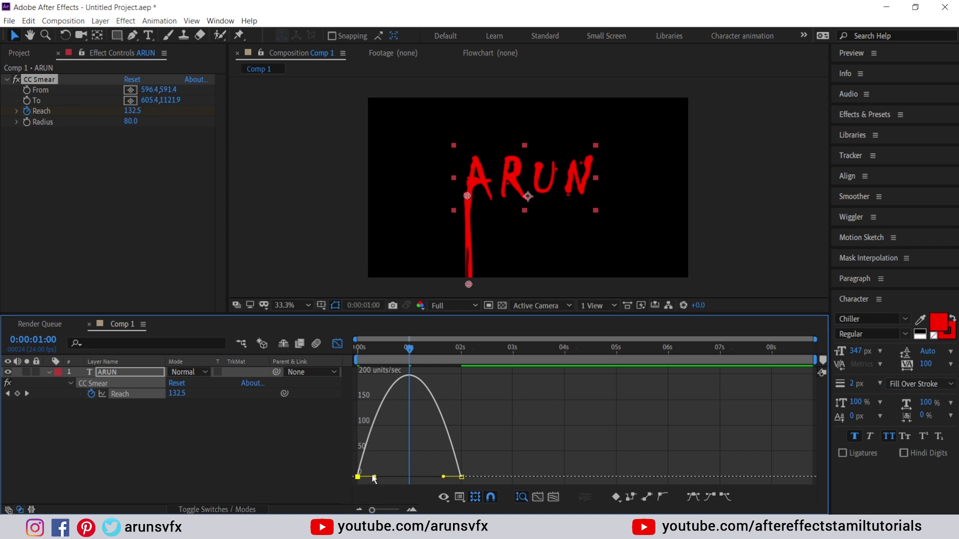
drag(373, 478, 421, 479)
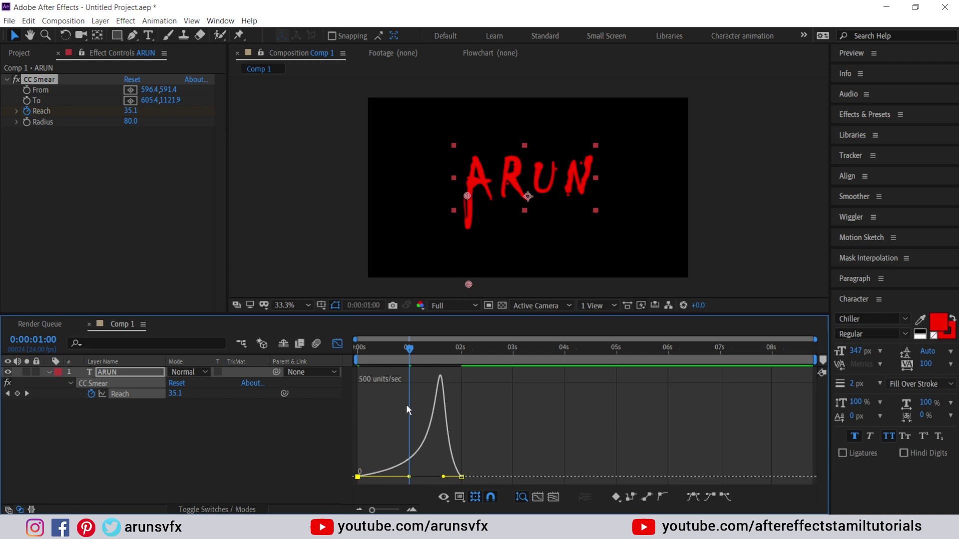
click(339, 344)
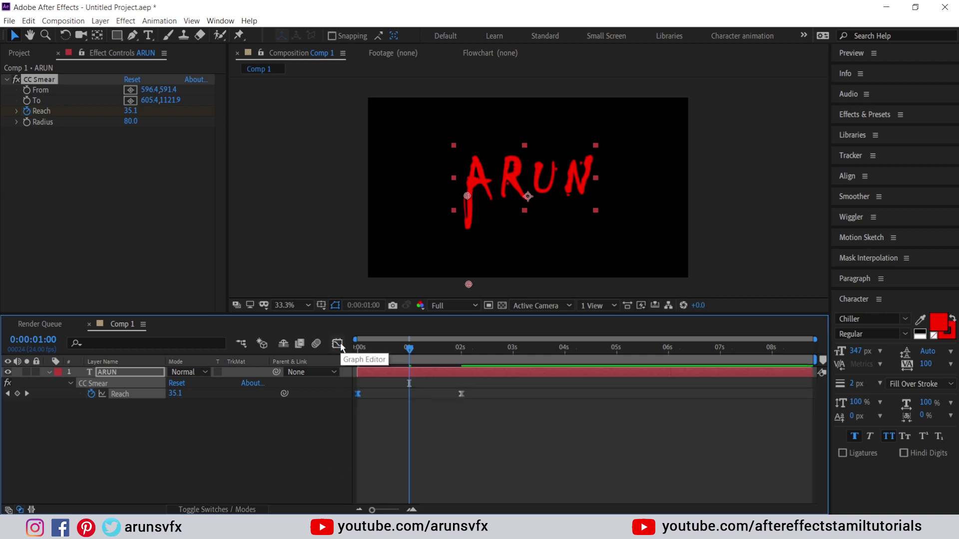
click(283, 437)
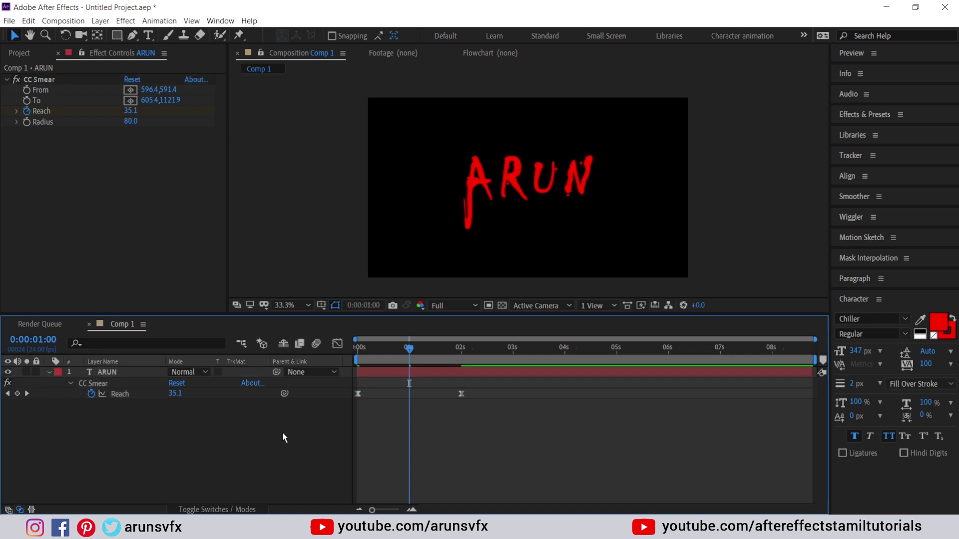
key(space)
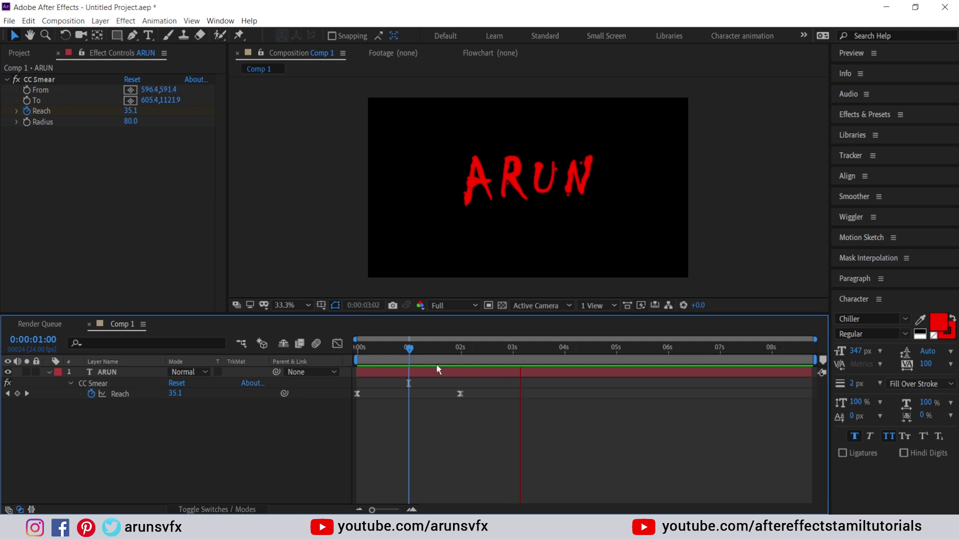
drag(408, 348, 393, 349)
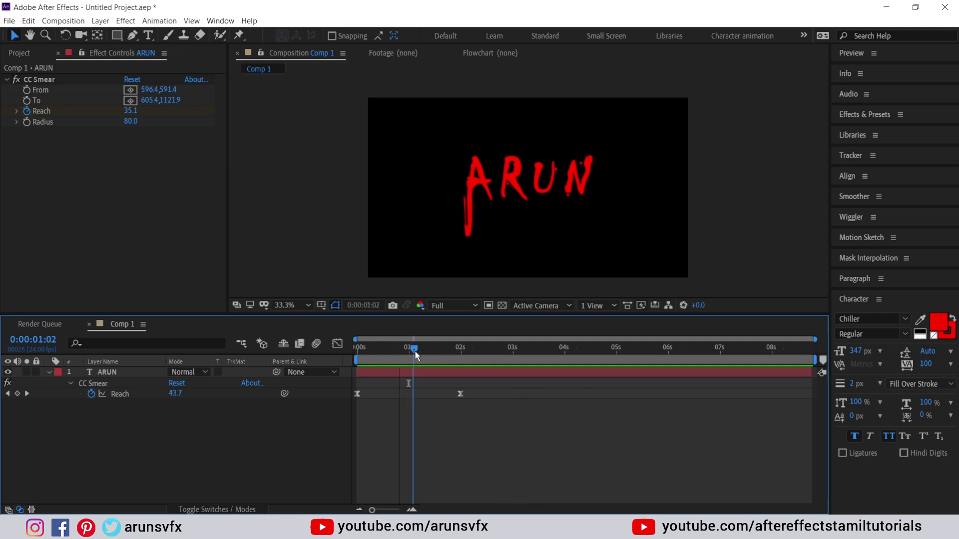
drag(416, 353, 452, 354)
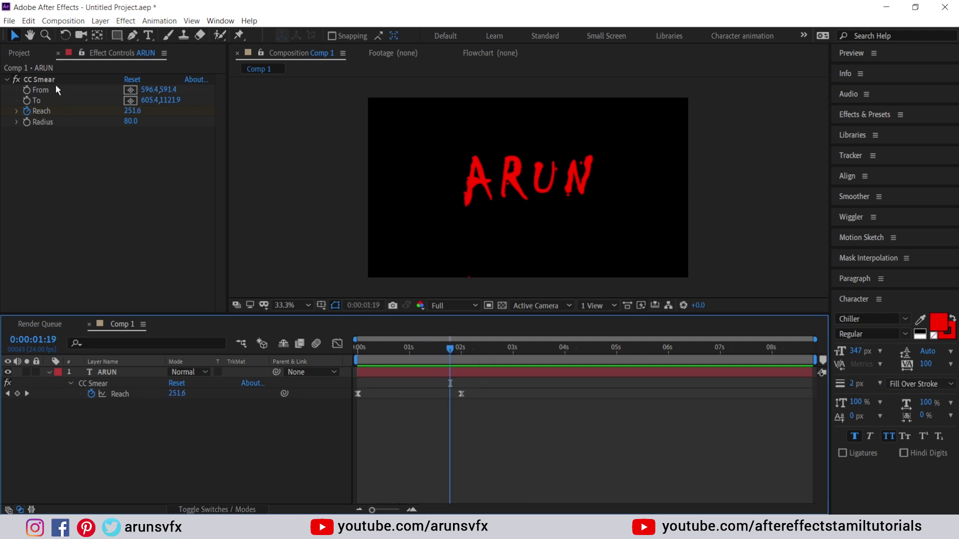
click(480, 199)
Duplicate CC Smear, then move CC Smear 2's From point onto the R and To below it.
click(48, 78)
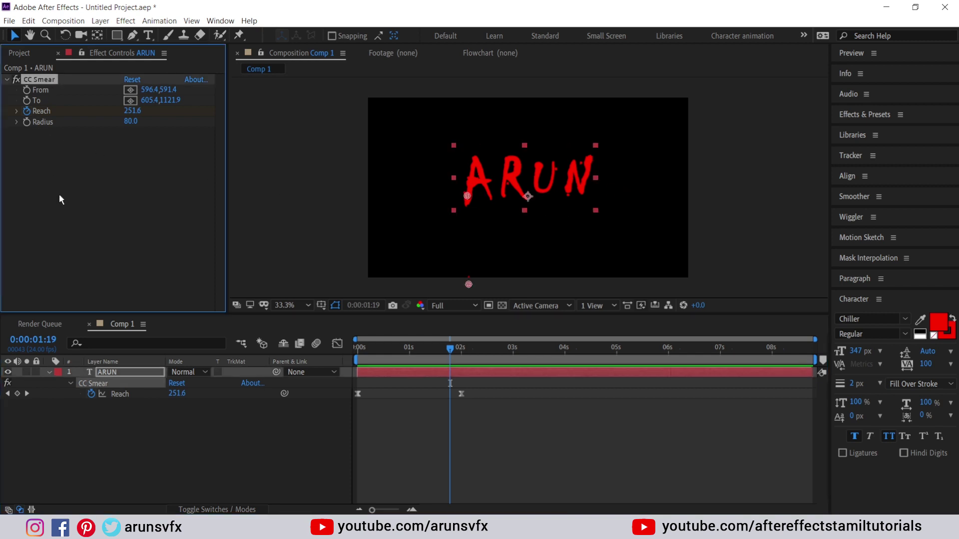
key(ctrl+d)
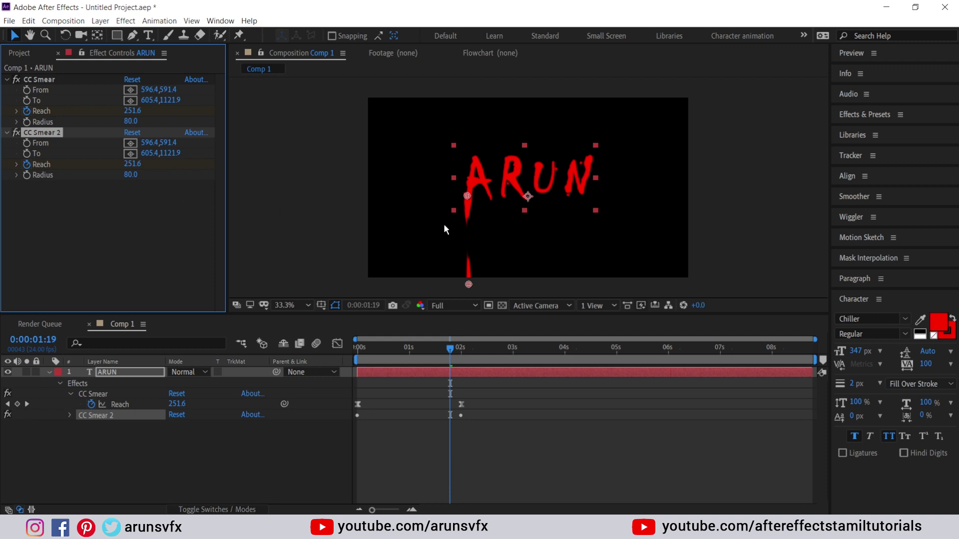
drag(468, 198, 523, 201)
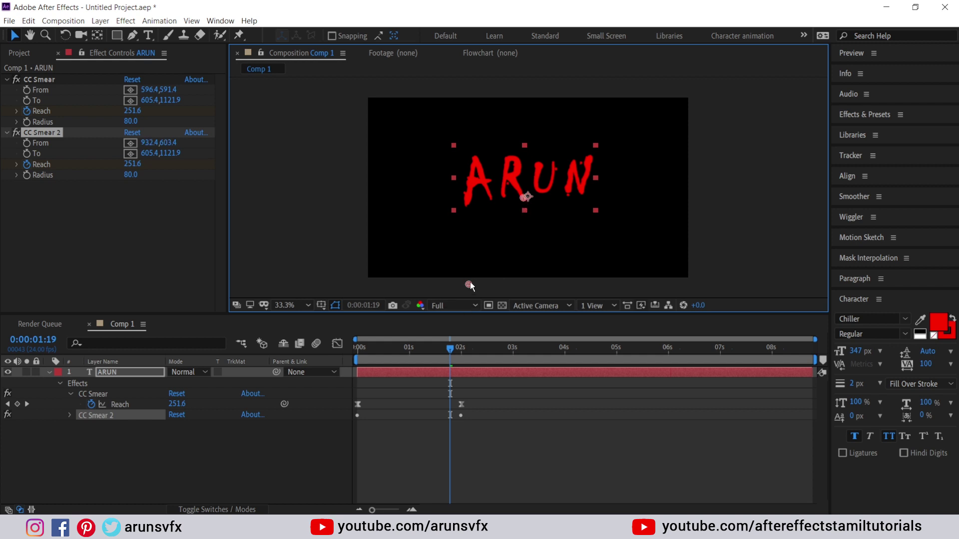
drag(515, 284, 526, 285)
click(53, 134)
Duplicate CC Smear 2, then move CC Smear 3's From point onto the N and To below it.
key(ctrl+d)
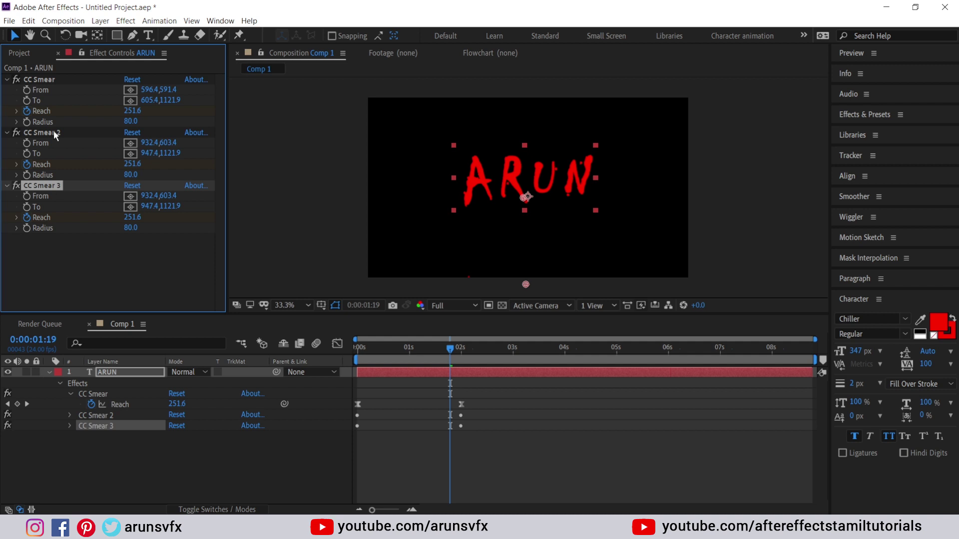
drag(525, 198, 581, 193)
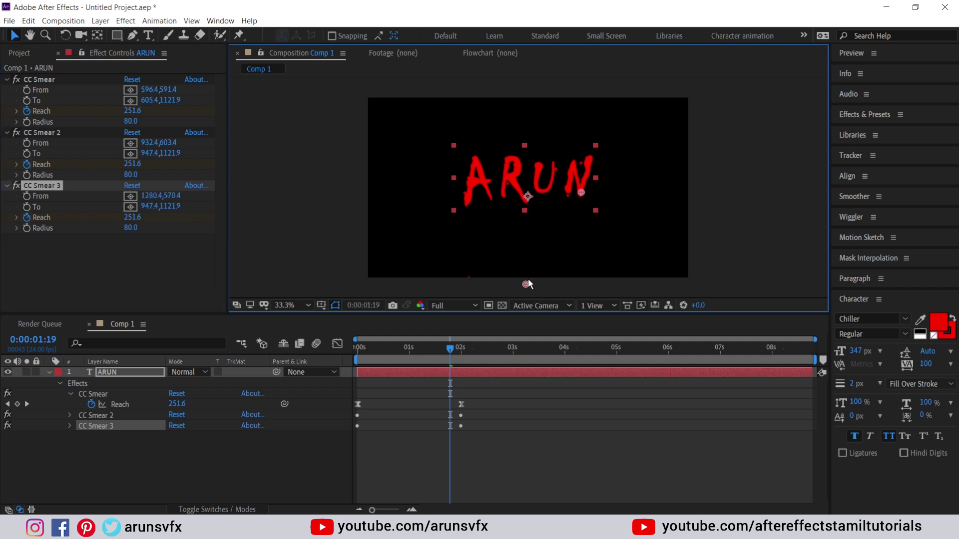
drag(527, 284, 584, 284)
click(118, 370)
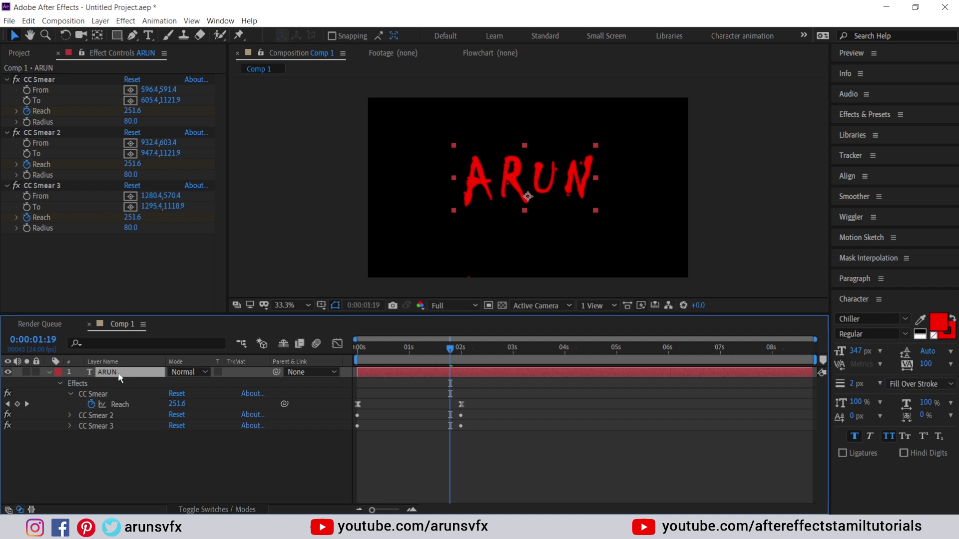
Show all three smears' Reach keyframes and shift each smear's keyframes to different times.
key(u)
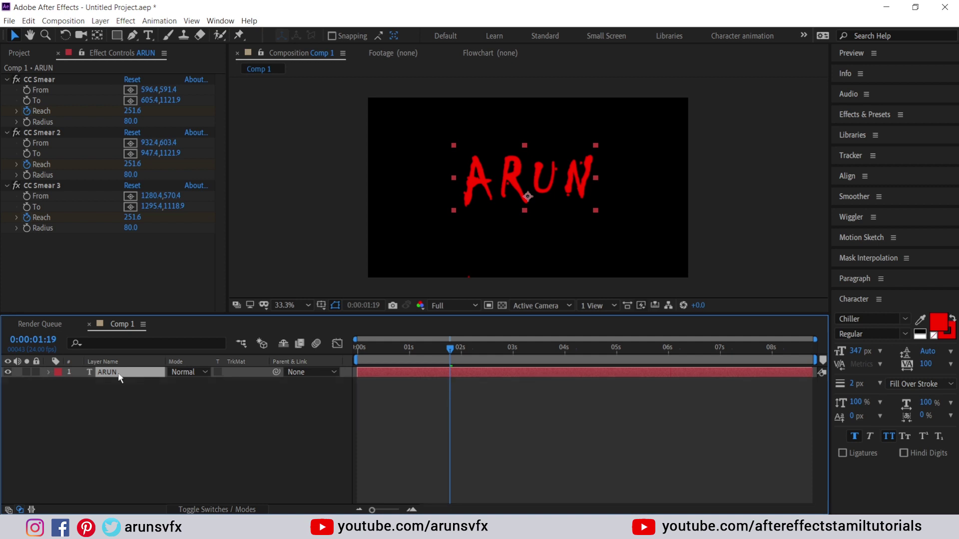
key(u)
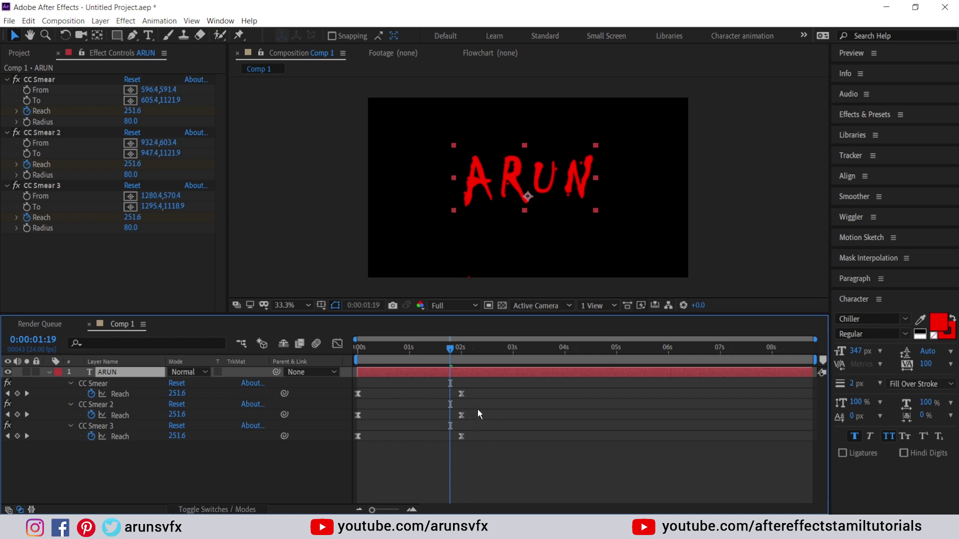
mouse_move(478, 409)
mouse_down()
mouse_move(360, 417)
mouse_move(471, 446)
mouse_move(497, 437)
mouse_move(454, 414)
mouse_up()
click(490, 452)
drag(460, 393, 473, 394)
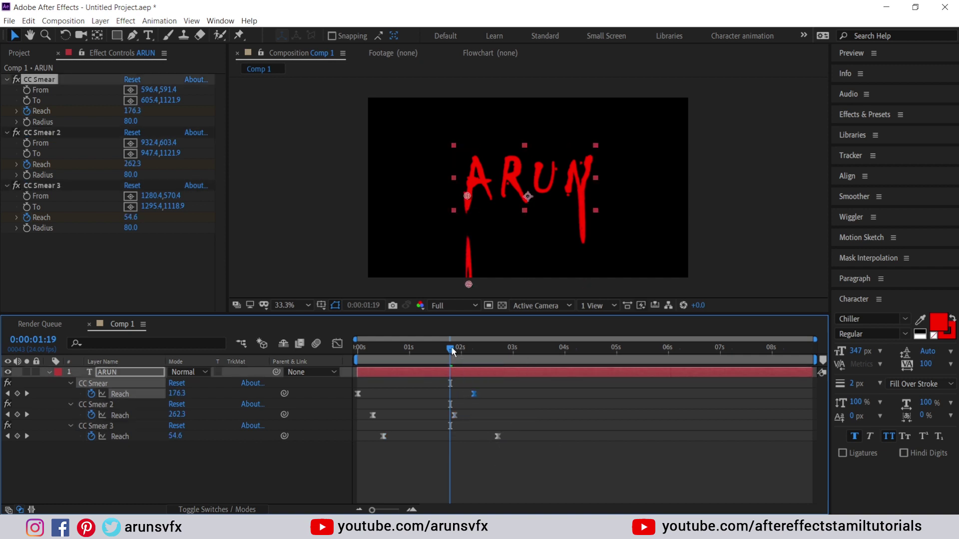
drag(452, 347, 565, 349)
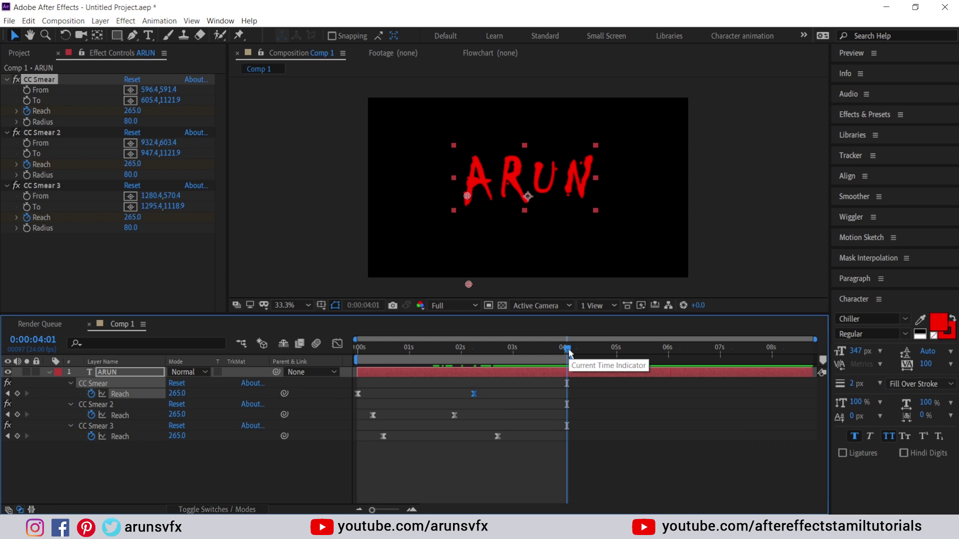
click(245, 459)
key(space)
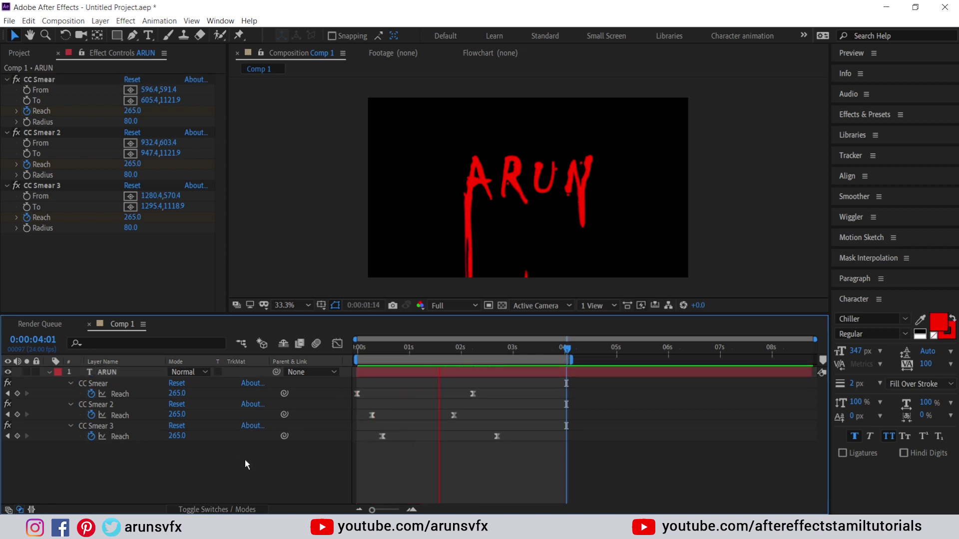